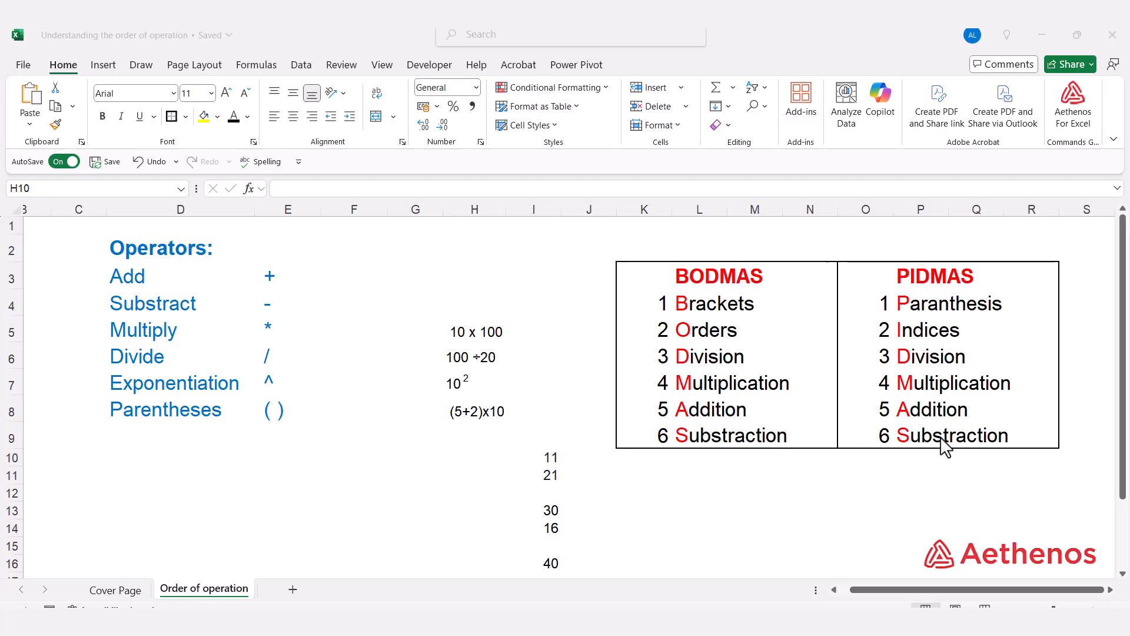
- Point out the BODMAS and PIDMAS headings above the two order-of-operation lists
click(724, 283)
click(913, 278)
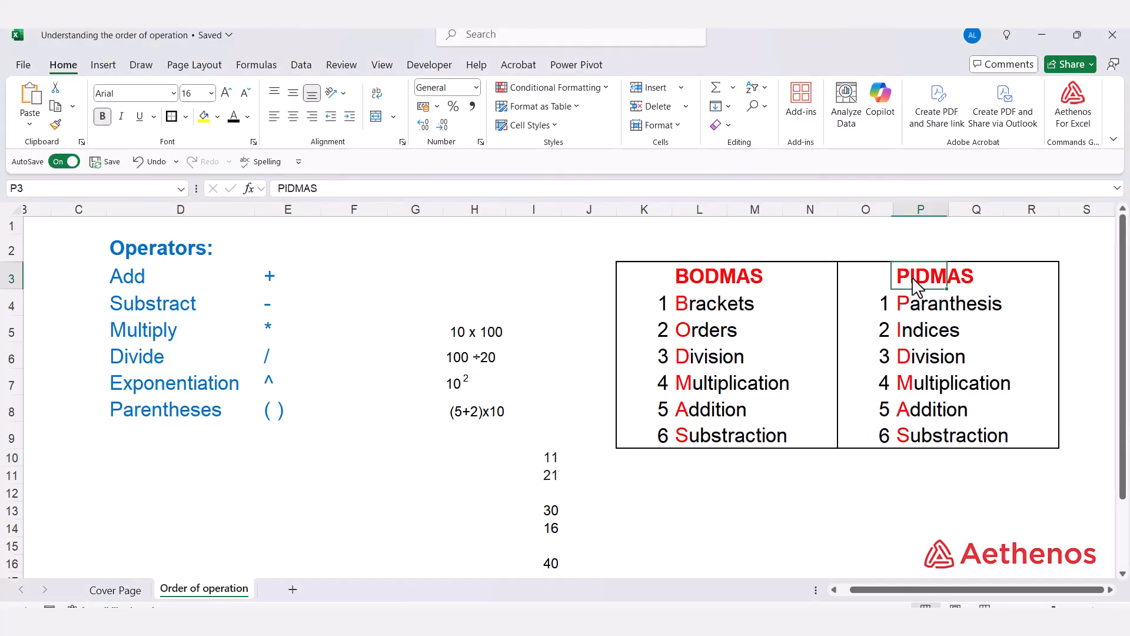
click(724, 291)
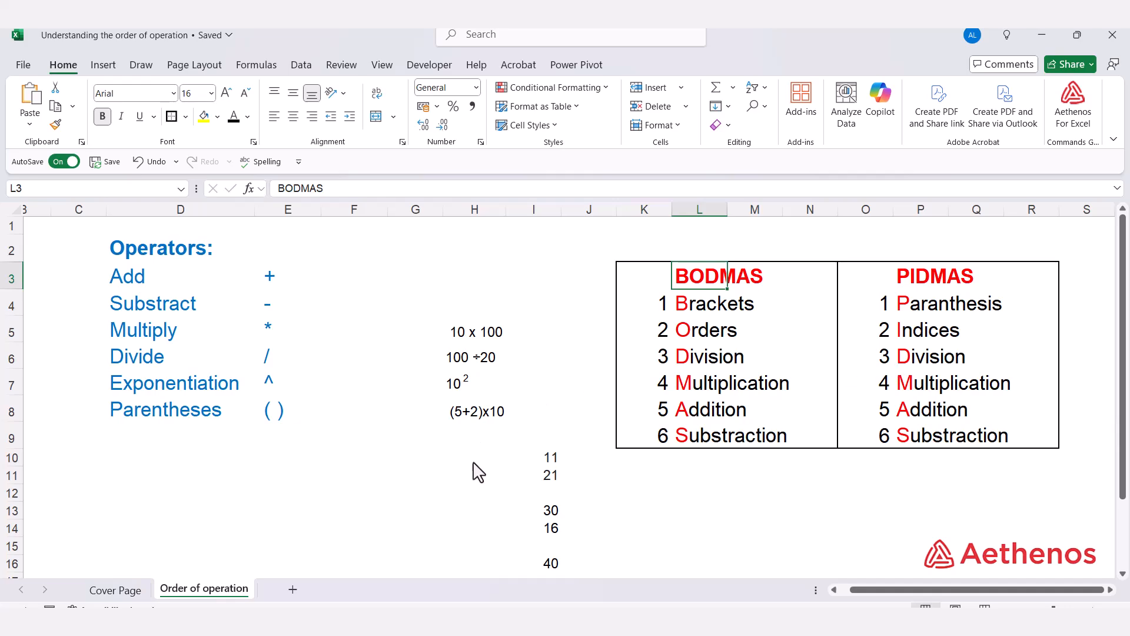
- Inspect the formulas in cells I10 and I11, highlighting the multiplication part in I10 and leaving both formulas unedited
click(524, 474)
click(522, 460)
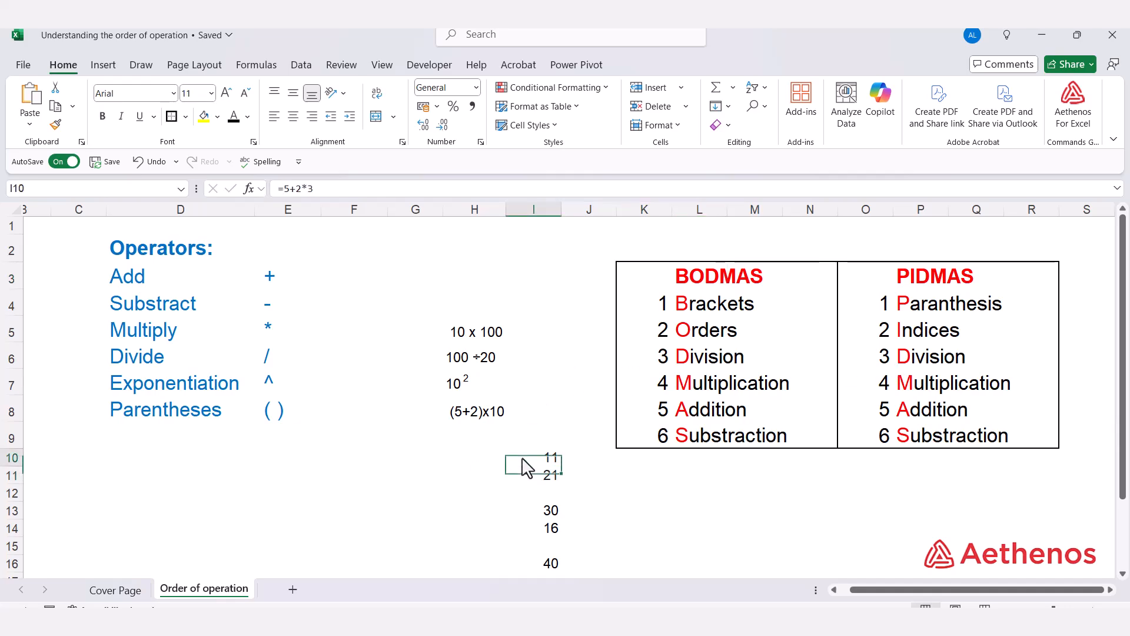
double_click(522, 460)
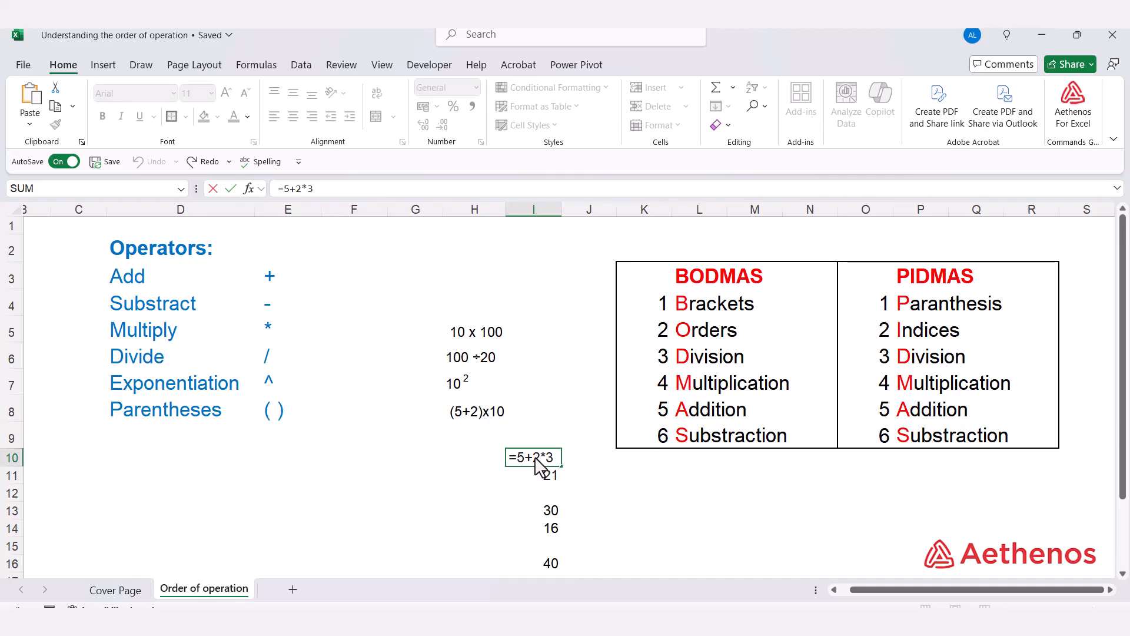
drag(534, 457, 554, 458)
key(Escape)
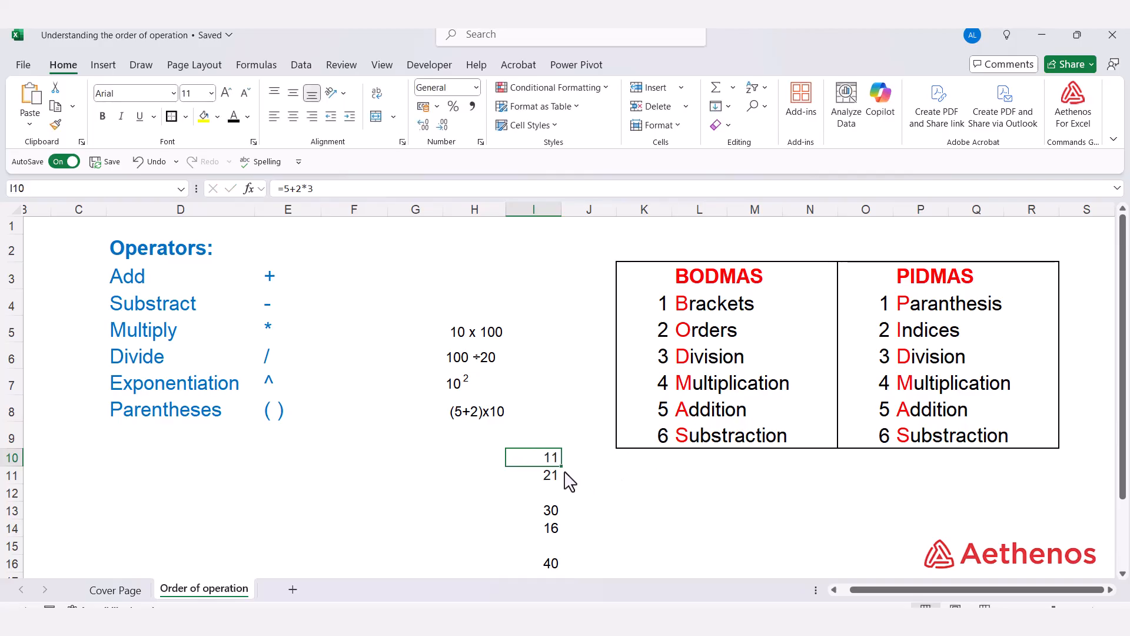
double_click(547, 477)
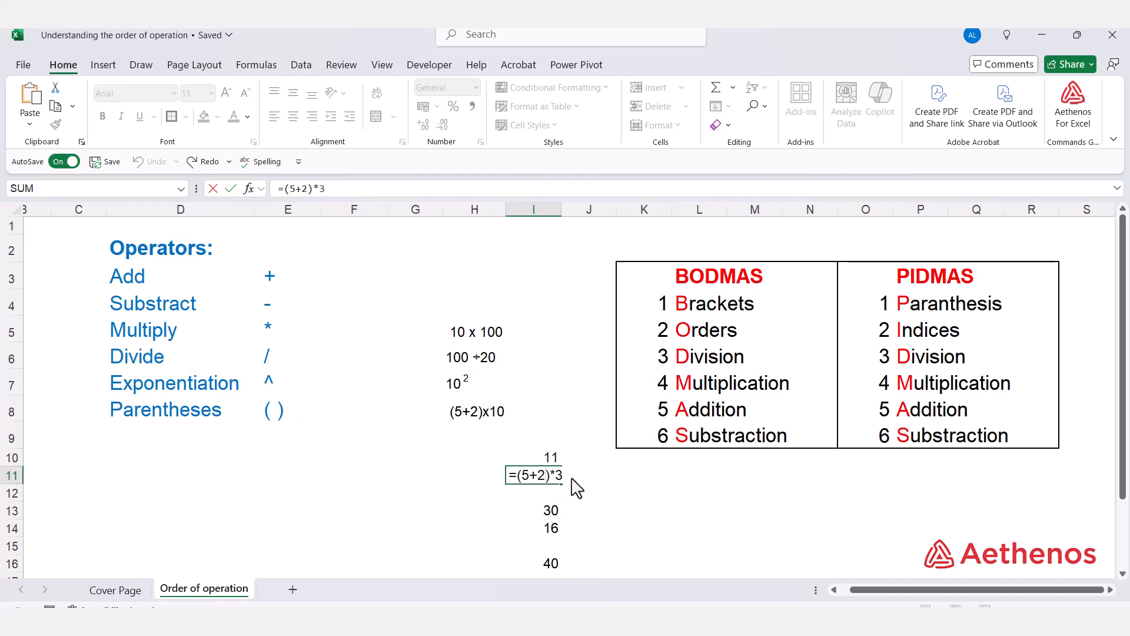
key(ctrl+Return)
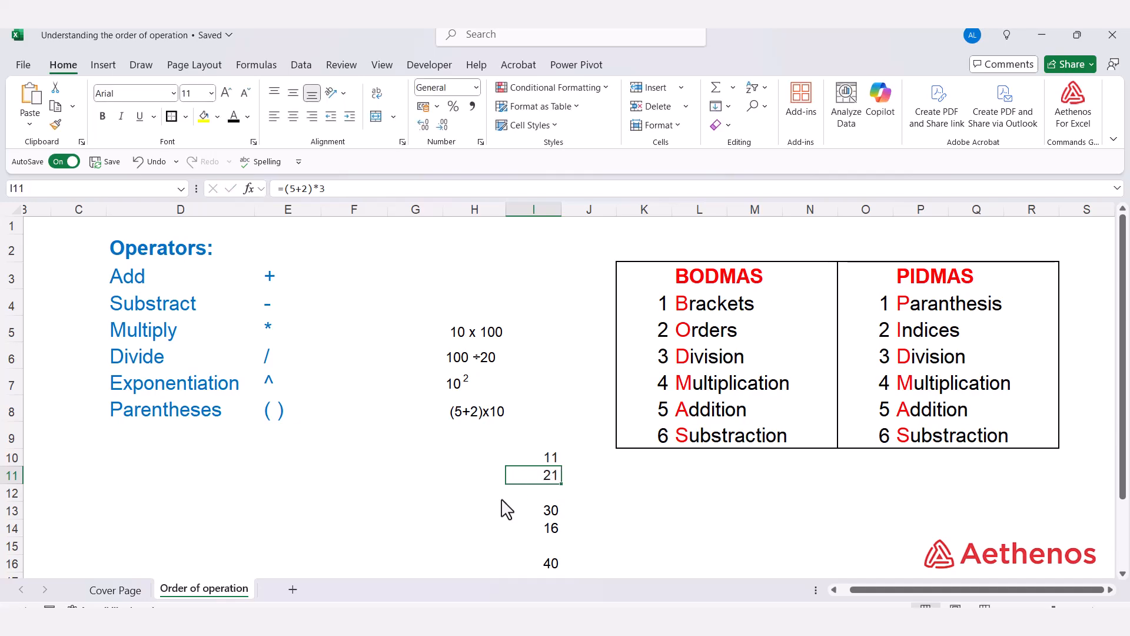
- Inspect the formula in cell I13, highlighting its division part, and exit without editing it
double_click(523, 513)
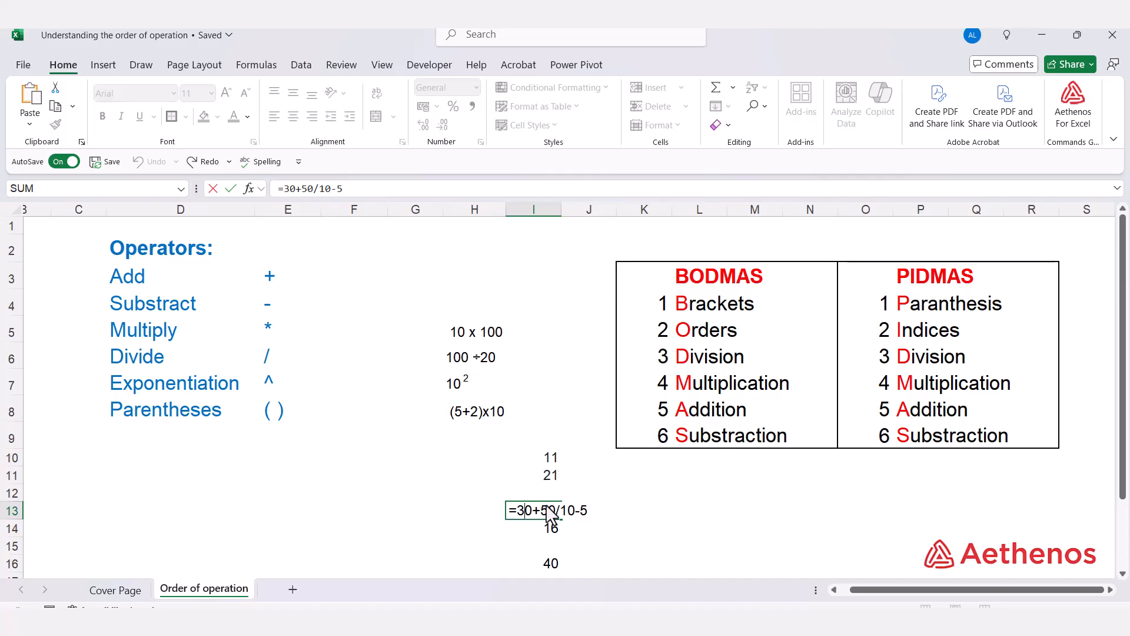
drag(542, 512, 557, 518)
key(shift+Right)
key(shift+Right)
key(shift+Right)
key(shift+Right)
key(Escape)
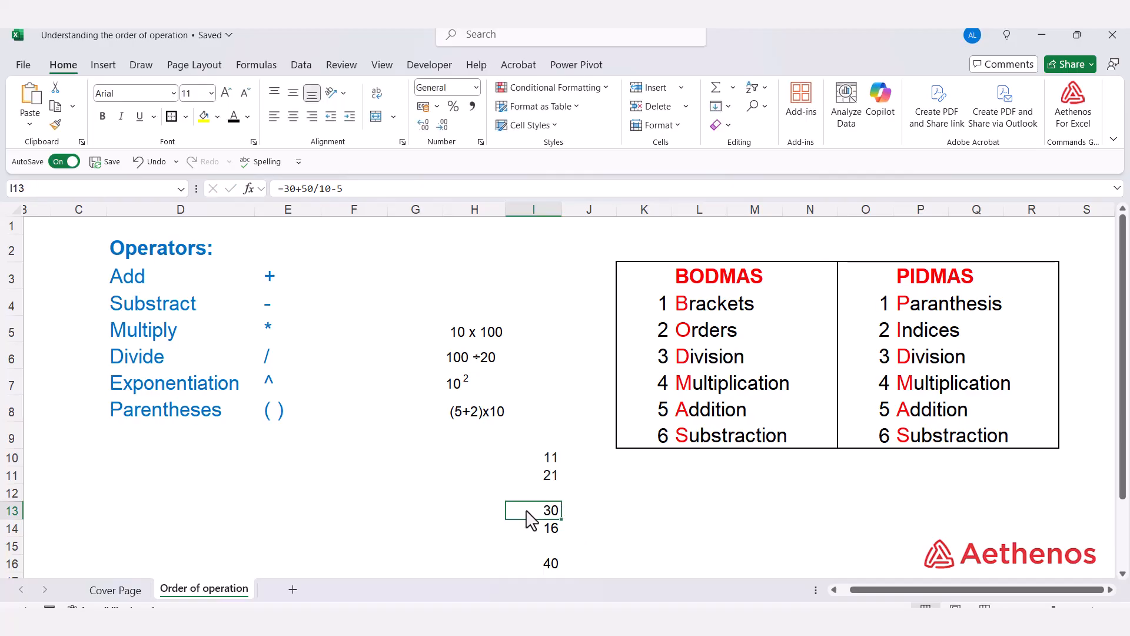
- Inspect the formula with two bracketed parts in cell I14 and exit without editing it
click(530, 533)
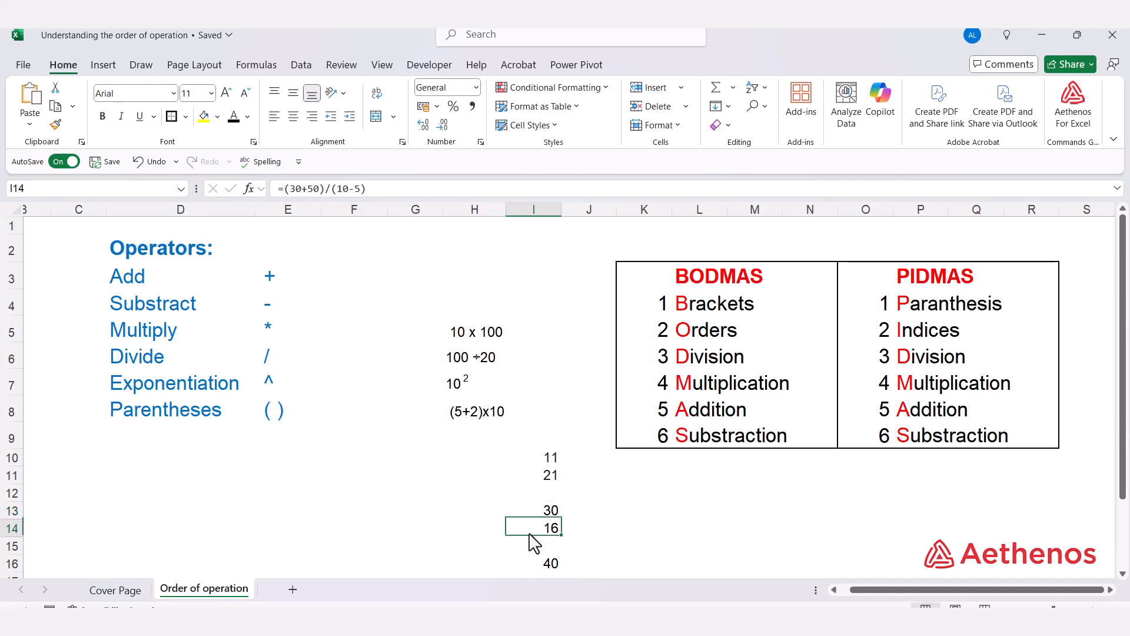
double_click(530, 533)
scroll(612, 482, down, 1)
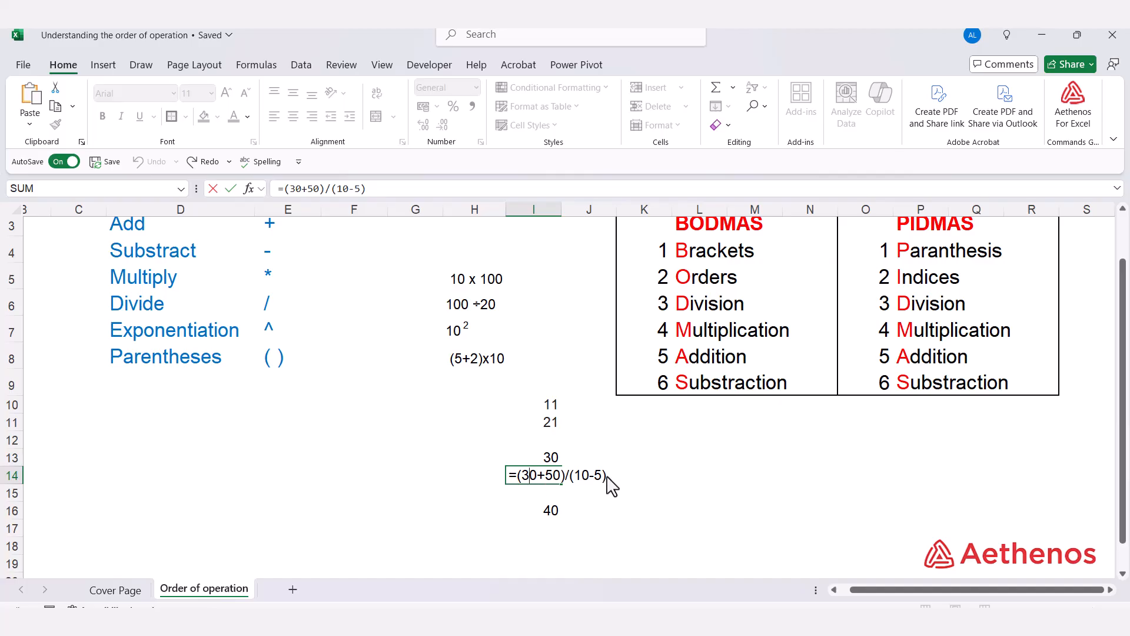
key(ctrl+Return)
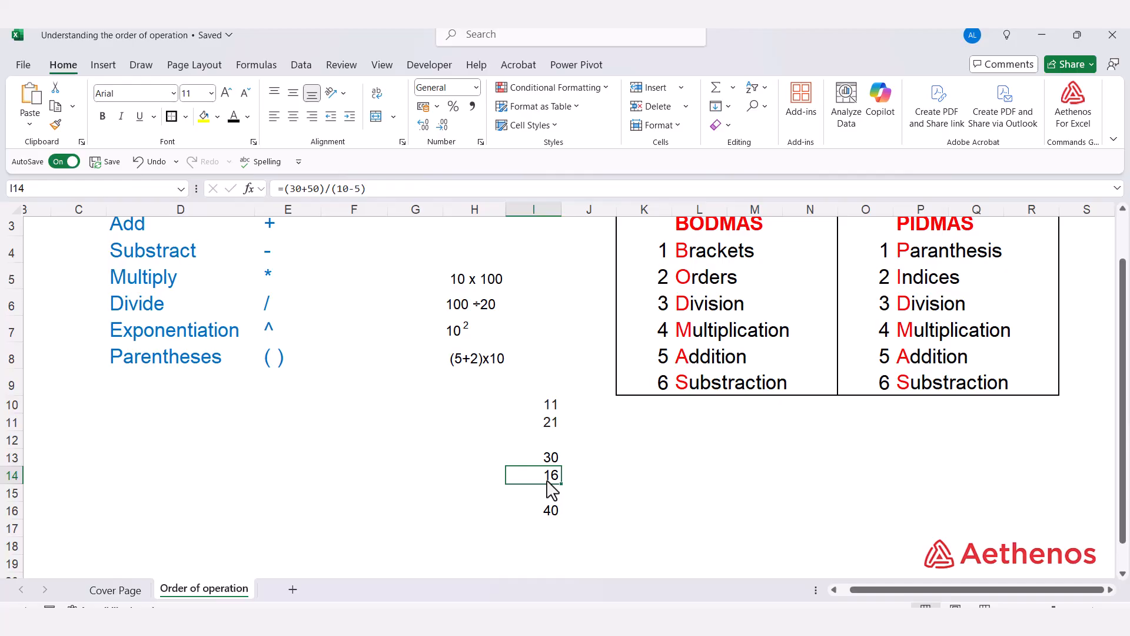
- Inspect the formula in cell I16, highlighting the 10^2 exponent part, and exit without editing it
double_click(536, 514)
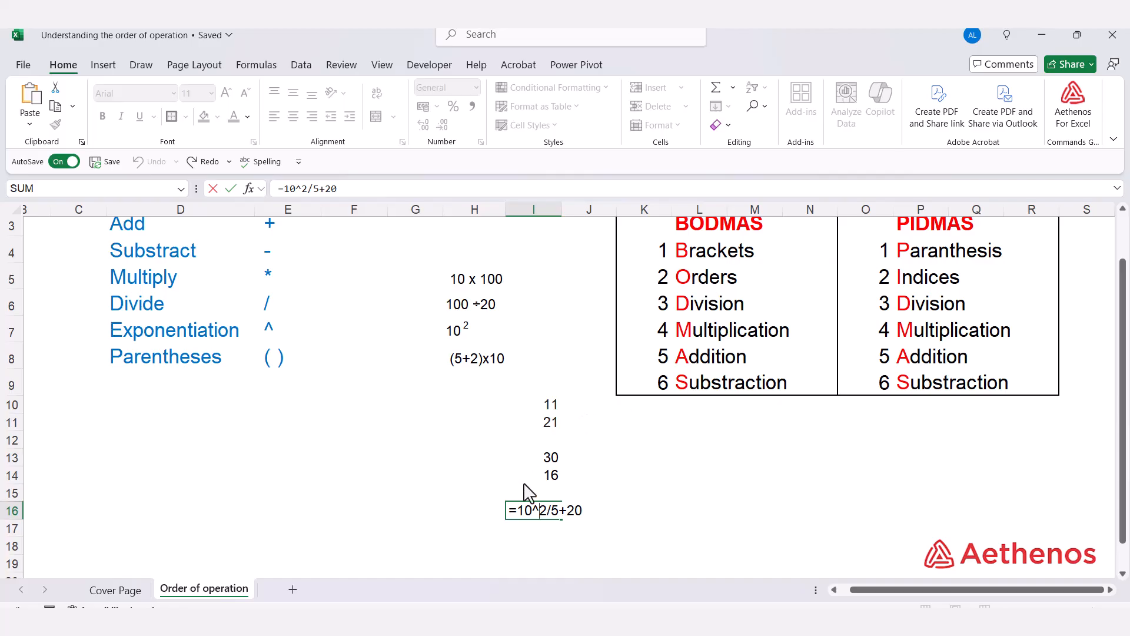
mouse_move(517, 510)
mouse_down()
mouse_move(546, 516)
mouse_move(535, 518)
mouse_up()
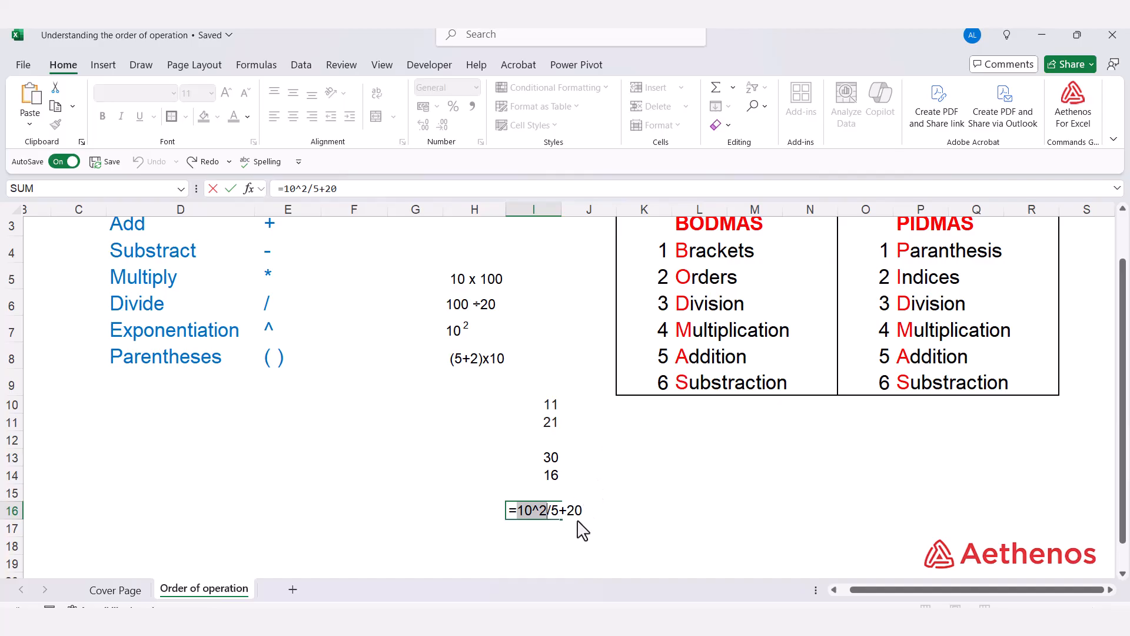
key(ctrl+Return)
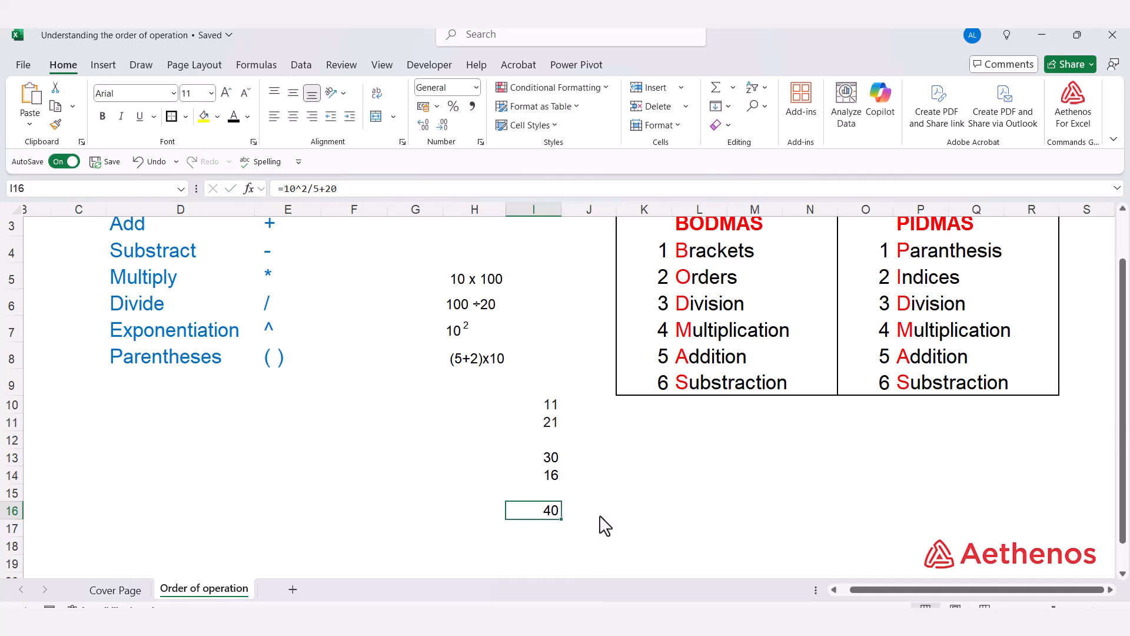
- Step through the calculation of the formula in cell I10 with Evaluate Formula to its final result, and close the evaluation
click(555, 408)
click(552, 425)
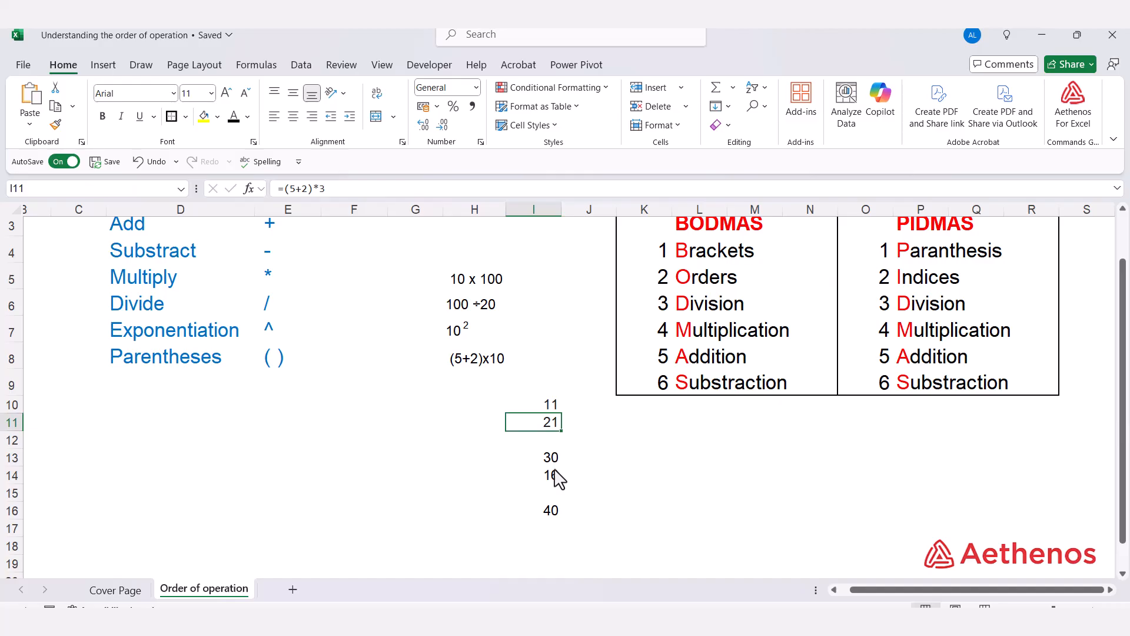
click(540, 411)
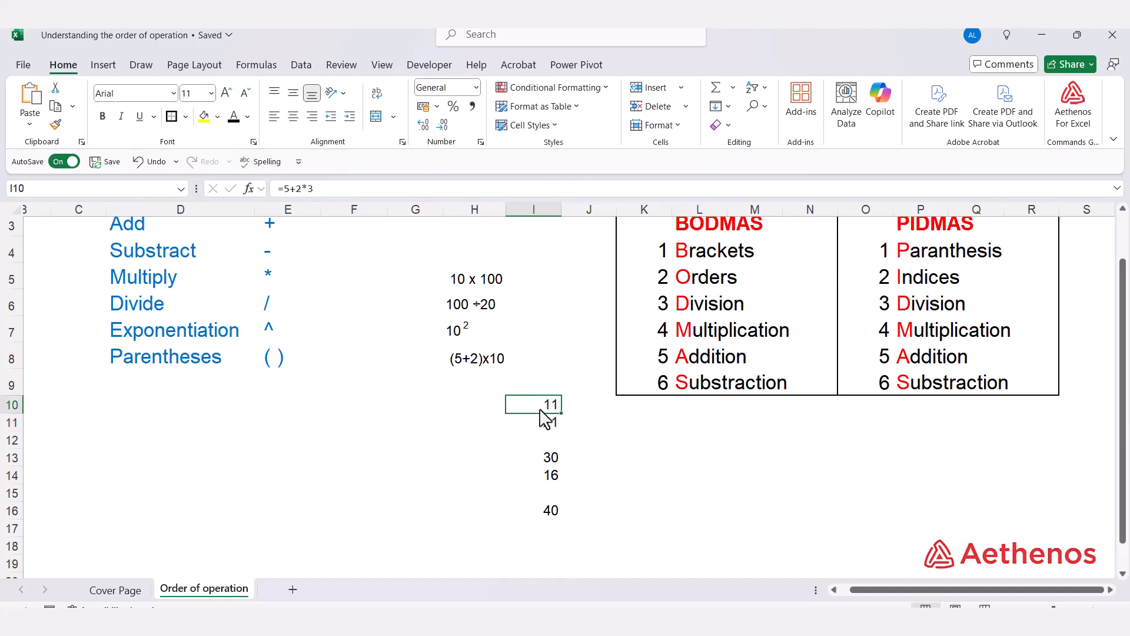
click(216, 60)
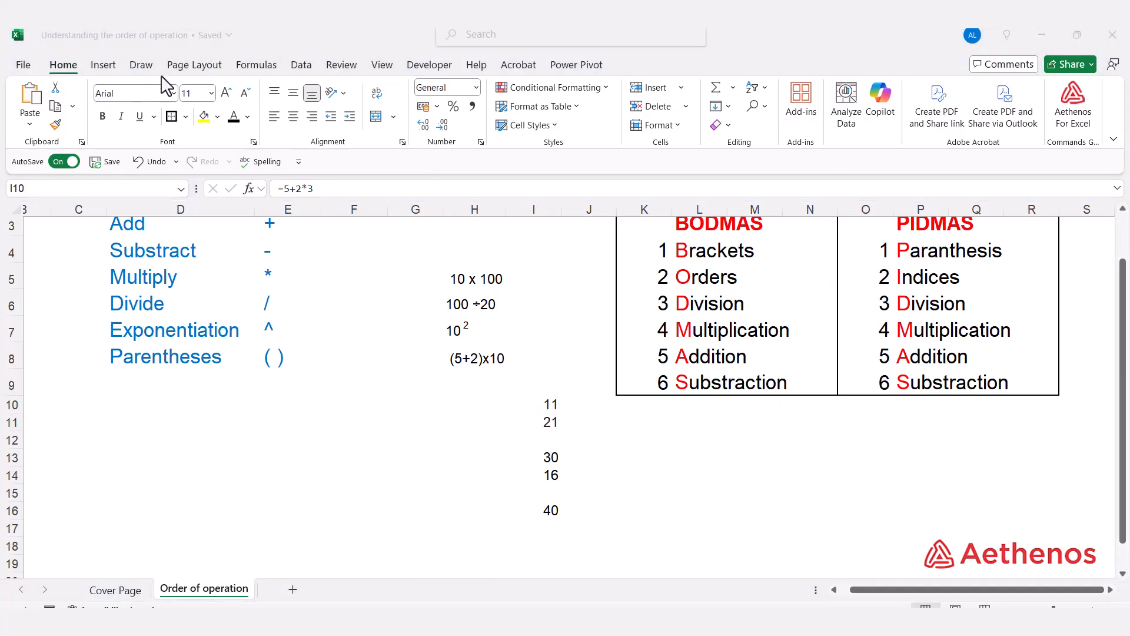
click(259, 68)
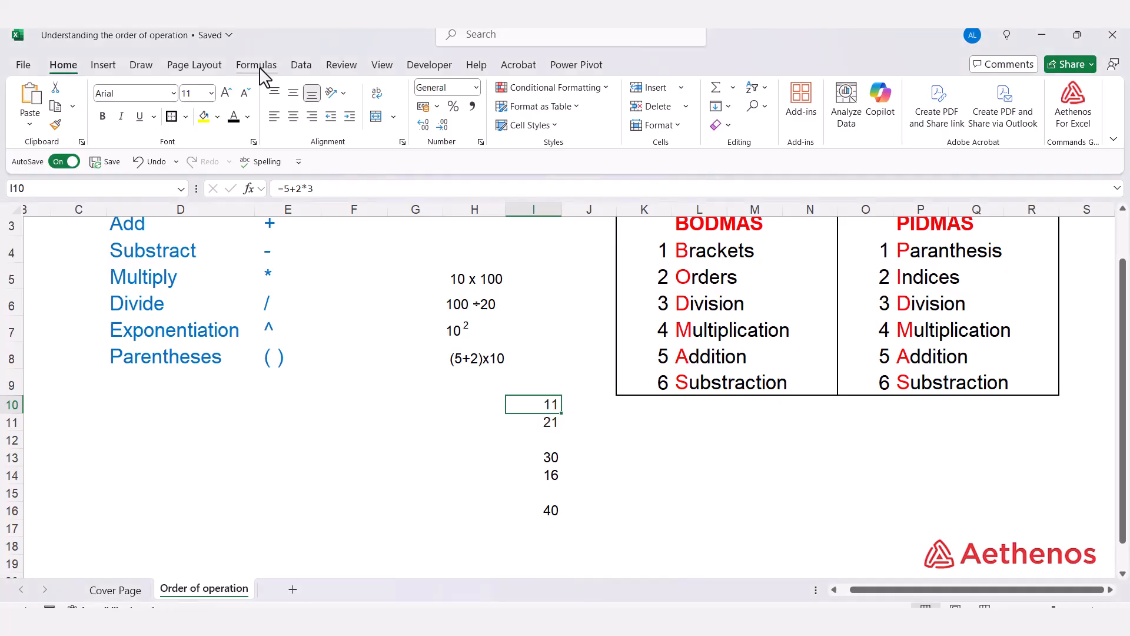
click(260, 67)
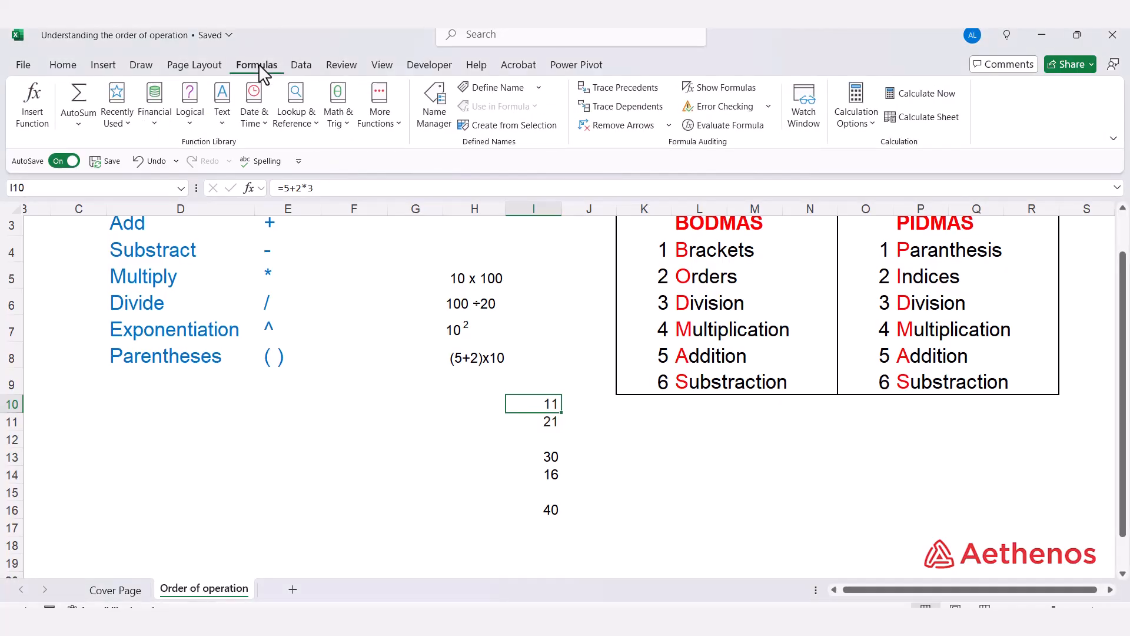
click(733, 132)
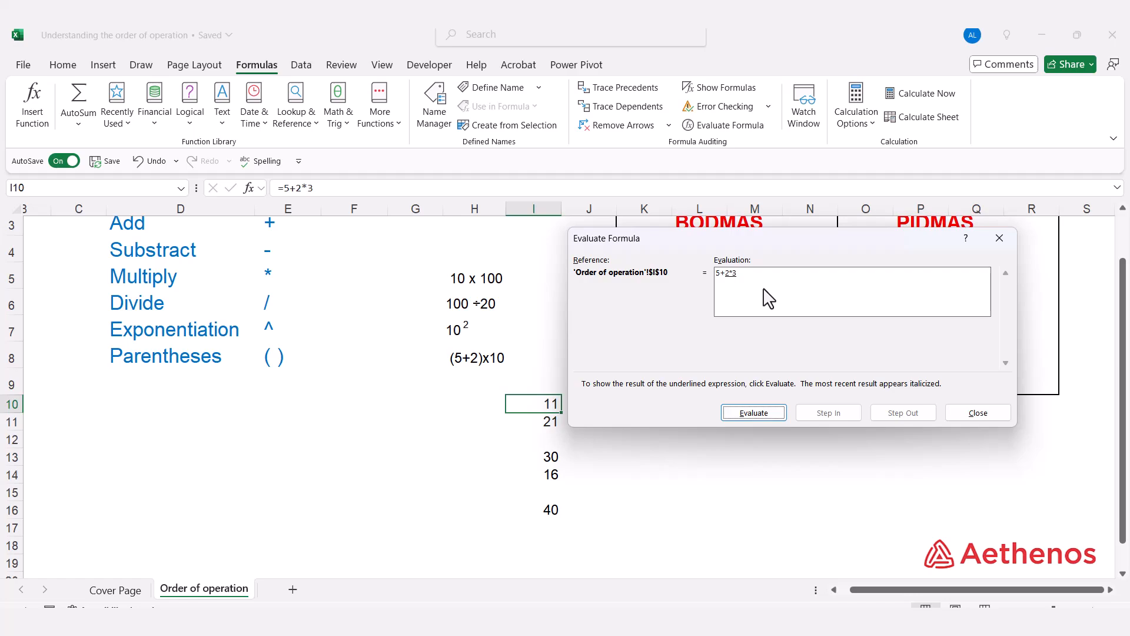
click(761, 411)
click(755, 412)
click(978, 412)
- Step through the bracketed formula in cell I11 with Evaluate Formula to its final result, and close the evaluation
click(555, 423)
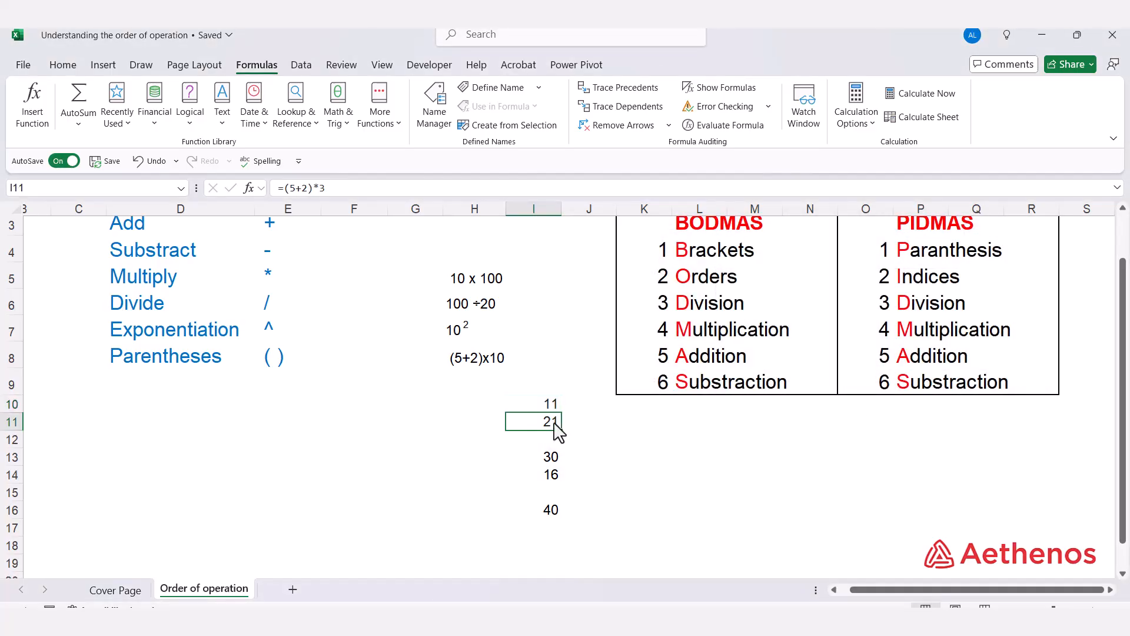
click(734, 126)
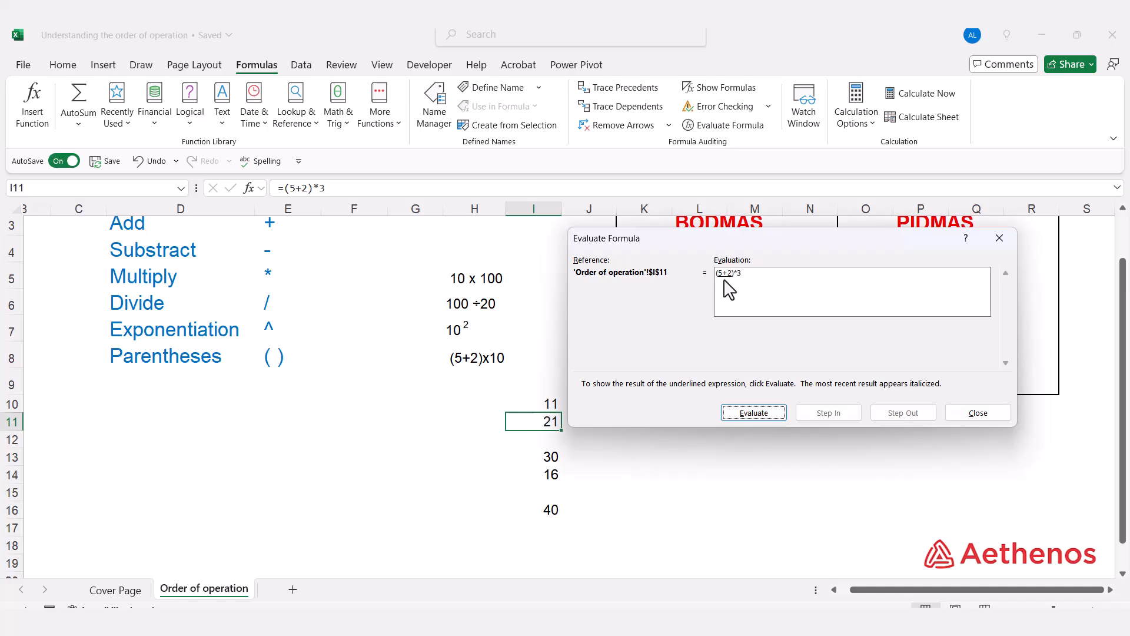
click(749, 413)
click(758, 415)
click(1007, 415)
- Step through the exponent formula in cell I16 with Evaluate Formula to its final result, and close the evaluation
click(553, 510)
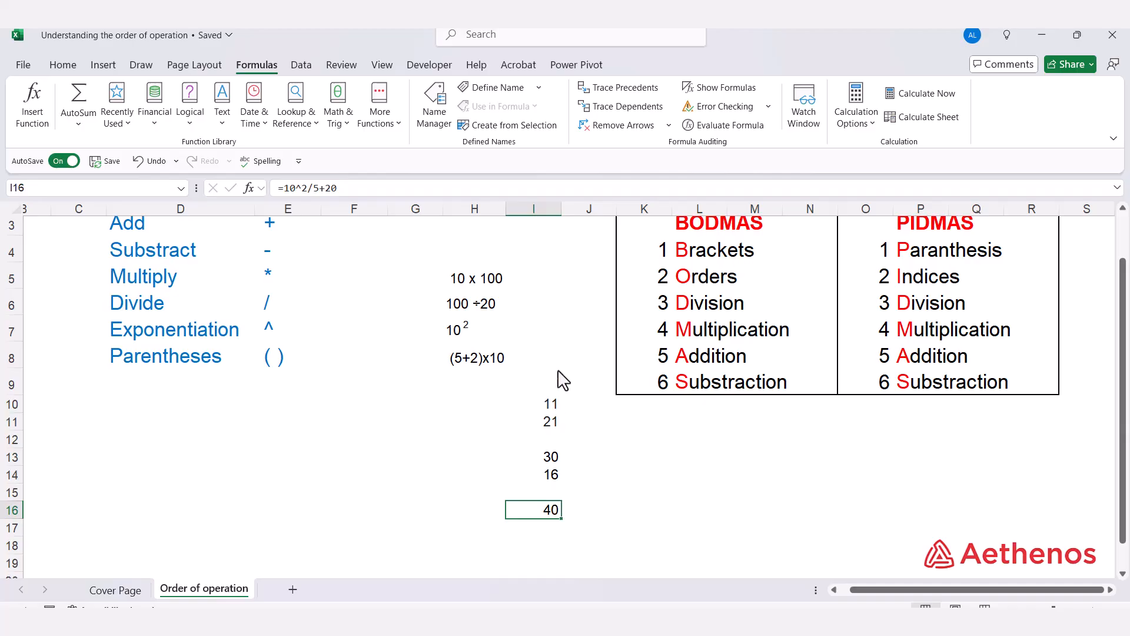
click(720, 125)
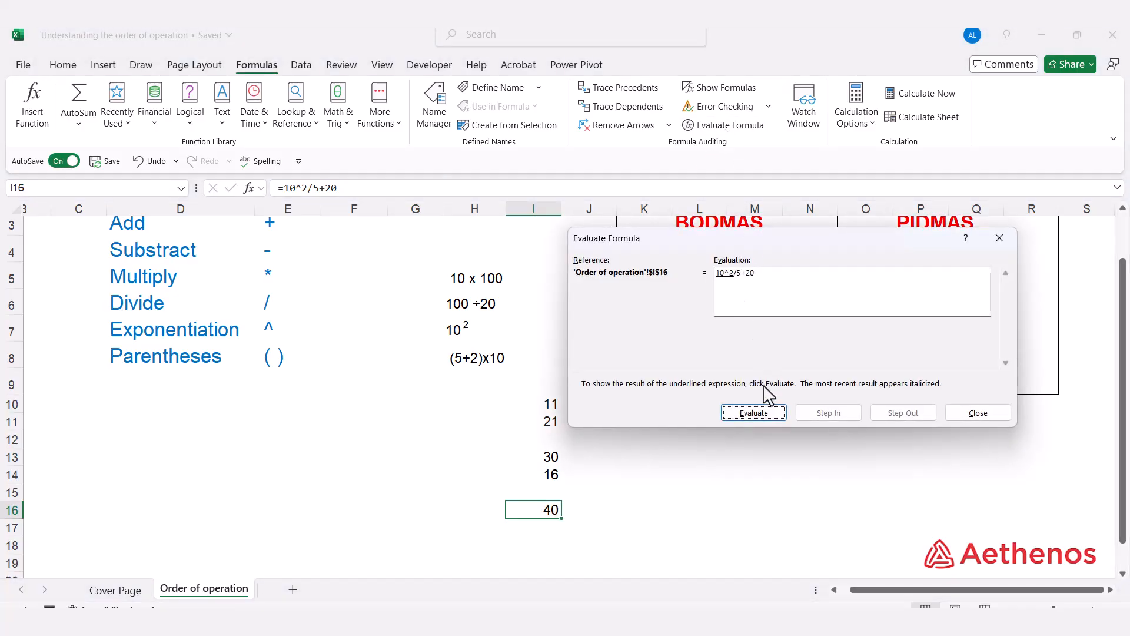
click(753, 412)
click(741, 412)
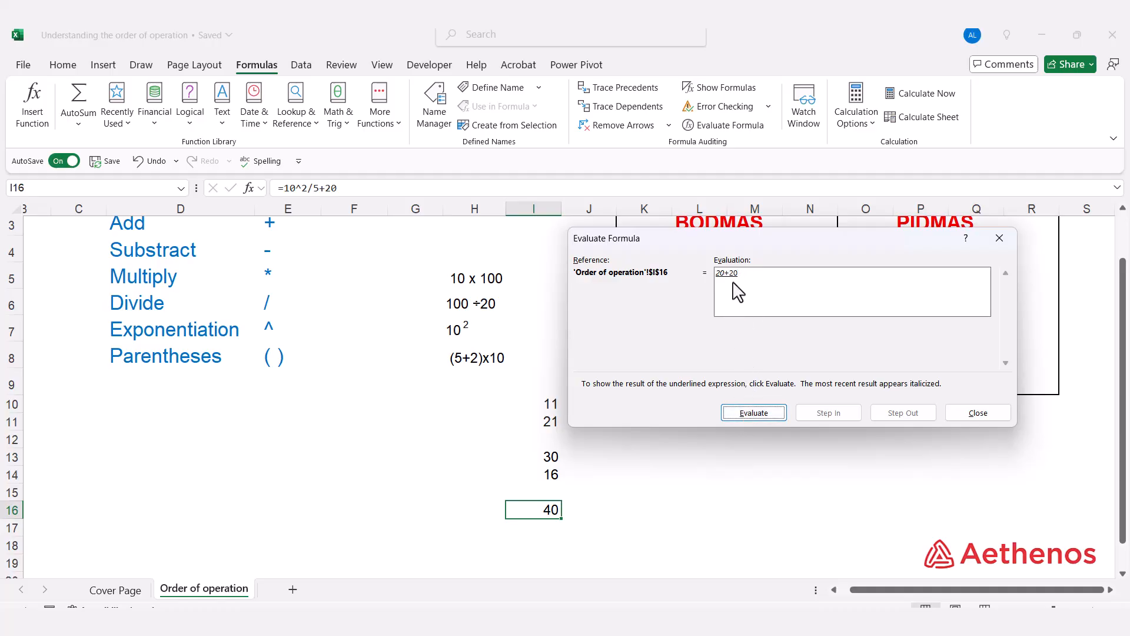
click(750, 409)
click(999, 238)
scroll(597, 524, up, 1)
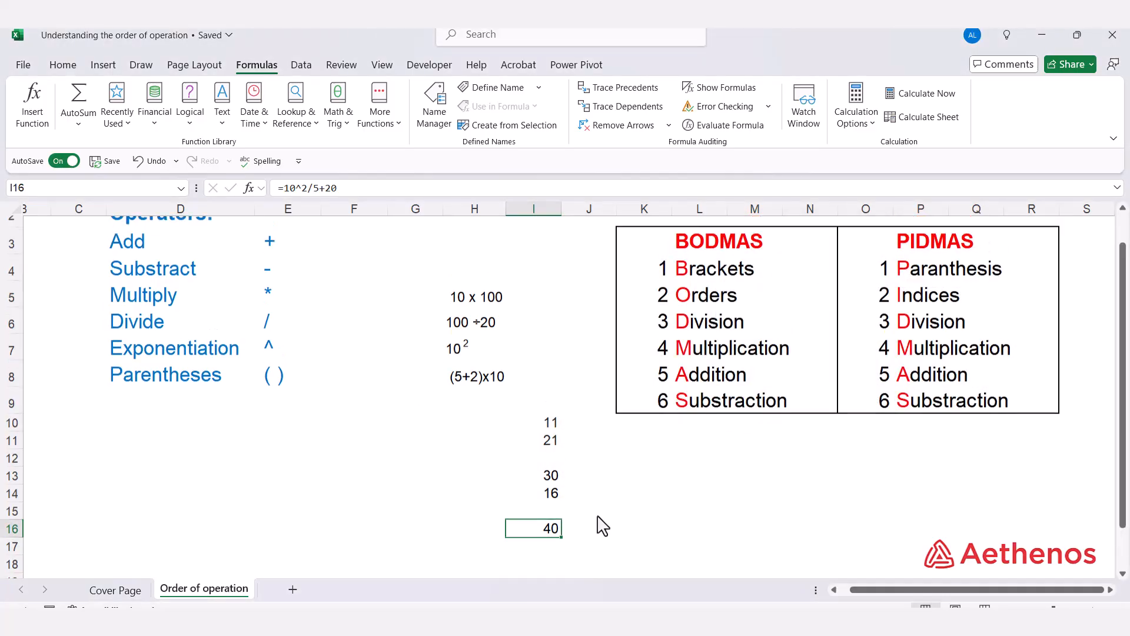
scroll(583, 471, down, 1)
scroll(606, 471, up, 1)
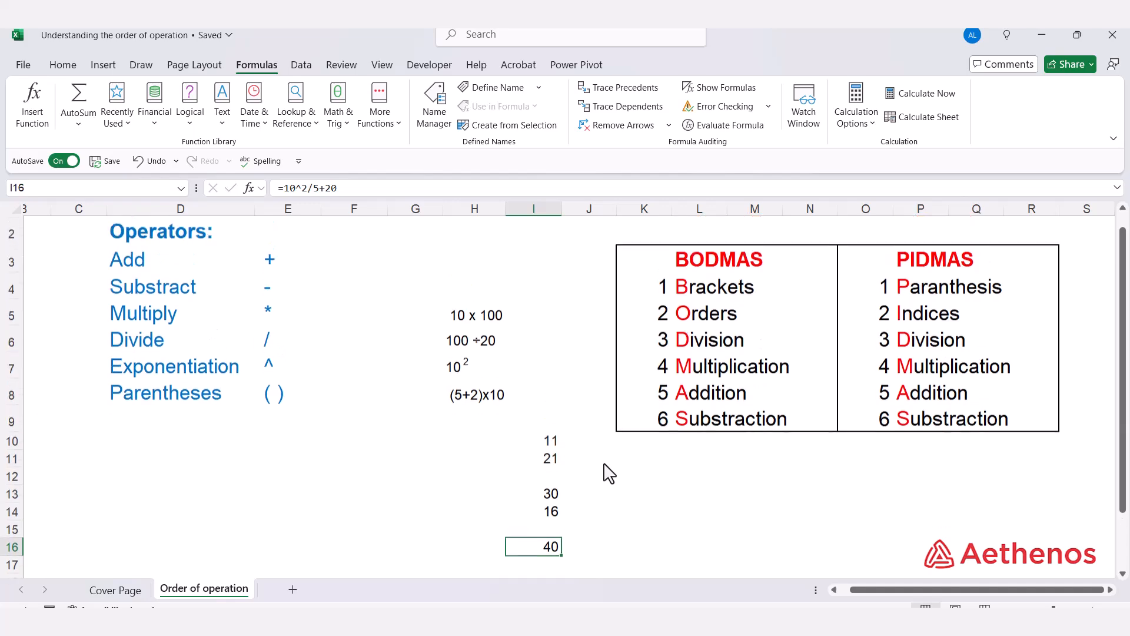